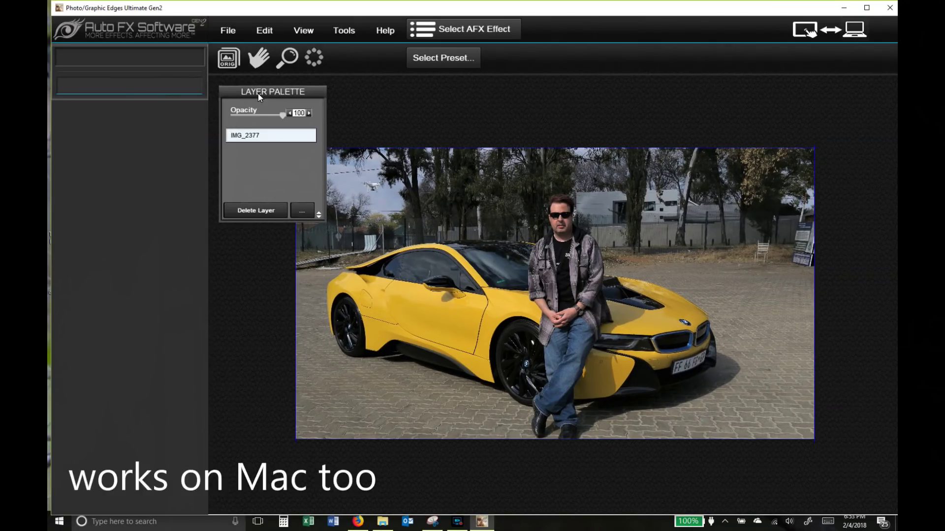
Step: Move the Layer Palette to the right edge of the window beside the car photo
{"action": "left_click_drag", "start_coordinate": [261, 94], "coordinate": [835, 296]}
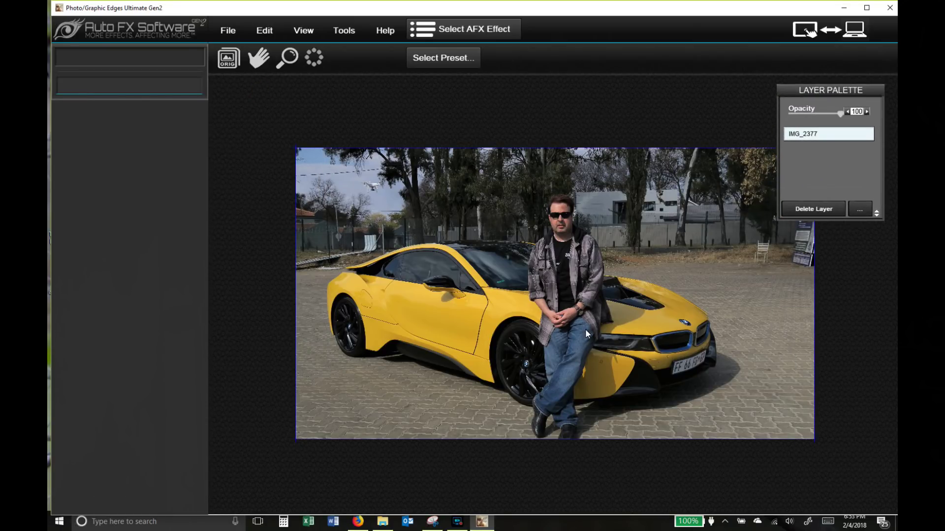
{"action": "left_click", "coordinate": [433, 57]}
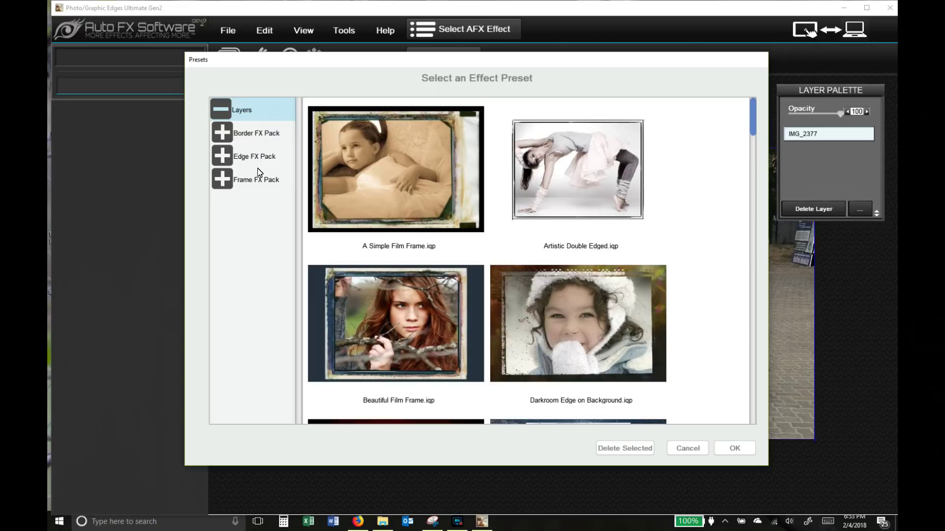
Step: Apply the Border FX Pack Edge Brush preset 'Soft Watercolor on White' to the car photo
{"action": "scroll", "coordinate": [402, 240], "scroll_direction": "down", "scroll_amount": 2}
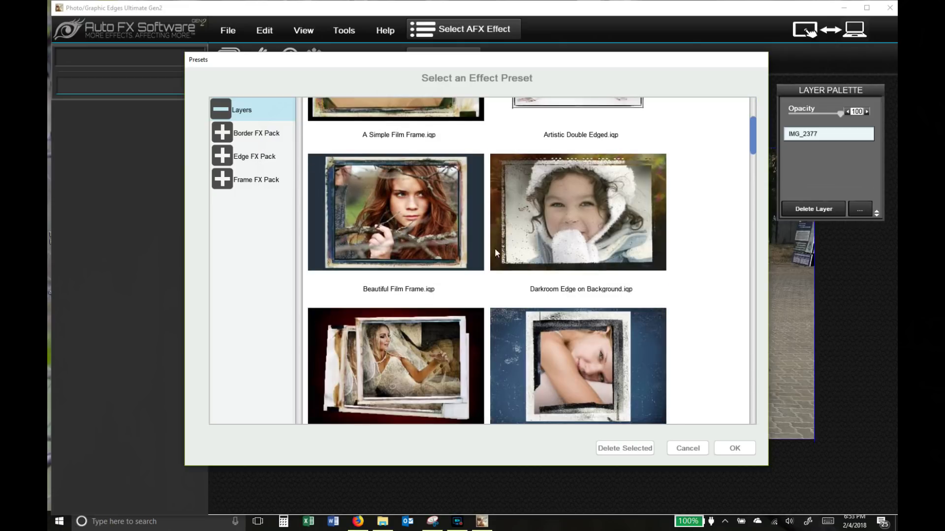
{"action": "scroll", "coordinate": [496, 253], "scroll_direction": "down", "scroll_amount": 6}
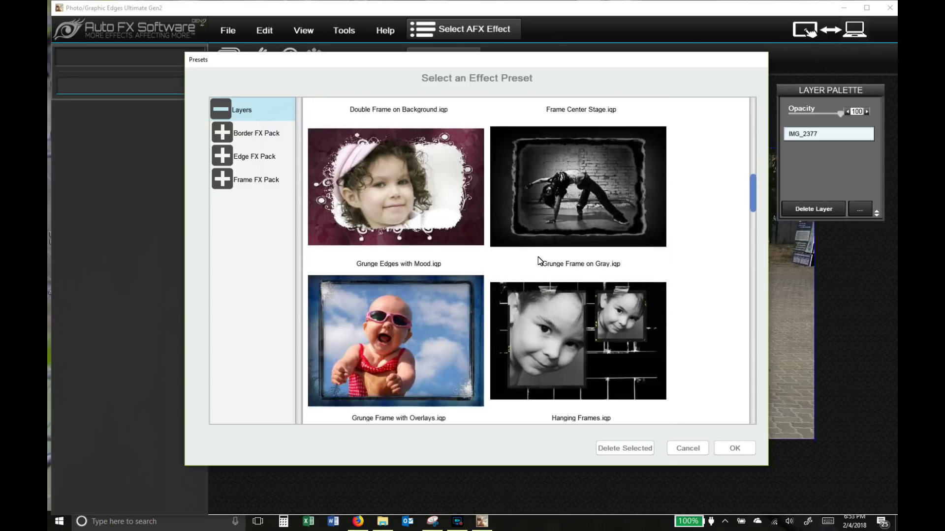
{"action": "scroll", "coordinate": [539, 260], "scroll_direction": "down", "scroll_amount": 2}
{"action": "scroll", "coordinate": [539, 260], "scroll_direction": "down", "scroll_amount": 6}
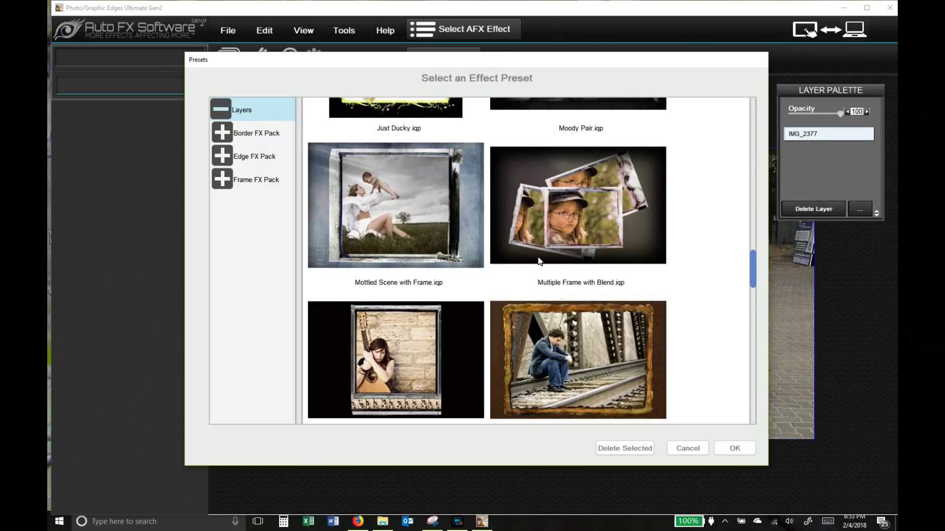
{"action": "scroll", "coordinate": [539, 260], "scroll_direction": "down", "scroll_amount": 2}
{"action": "left_click", "coordinate": [222, 132]}
{"action": "left_click", "coordinate": [261, 206]}
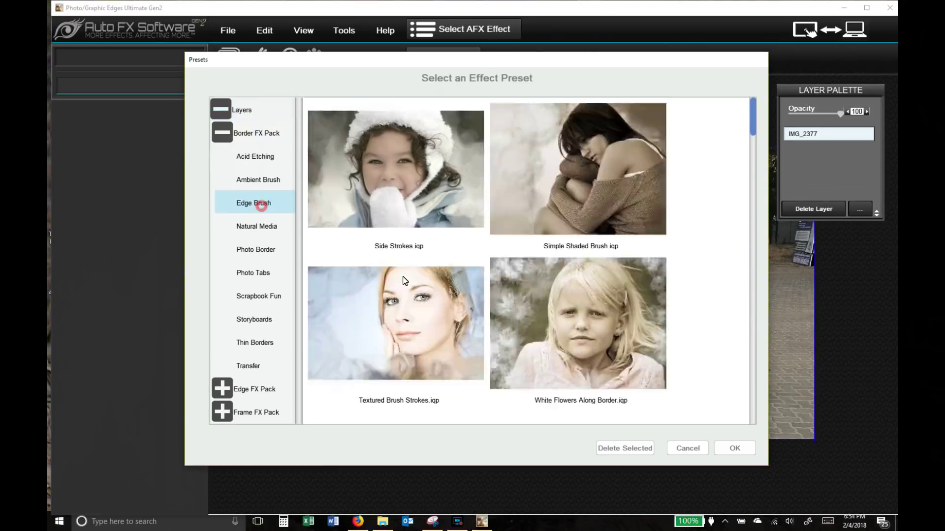
{"action": "scroll", "coordinate": [413, 294], "scroll_direction": "down", "scroll_amount": 3}
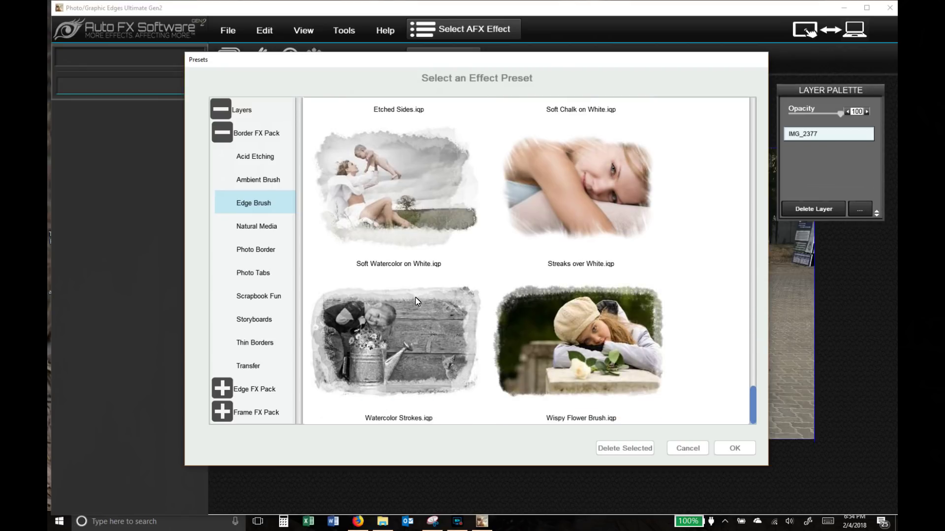
{"action": "scroll", "coordinate": [416, 297], "scroll_direction": "up", "scroll_amount": 1}
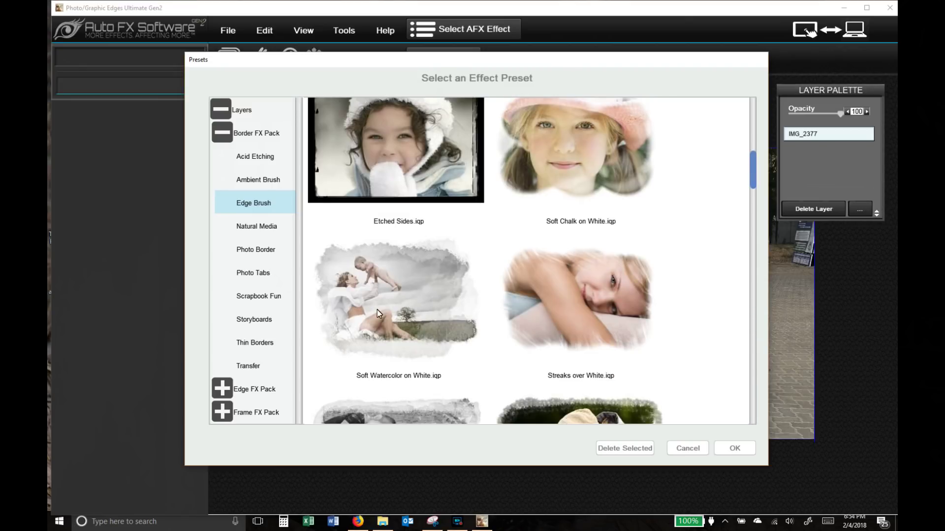
{"action": "left_click", "coordinate": [392, 306]}
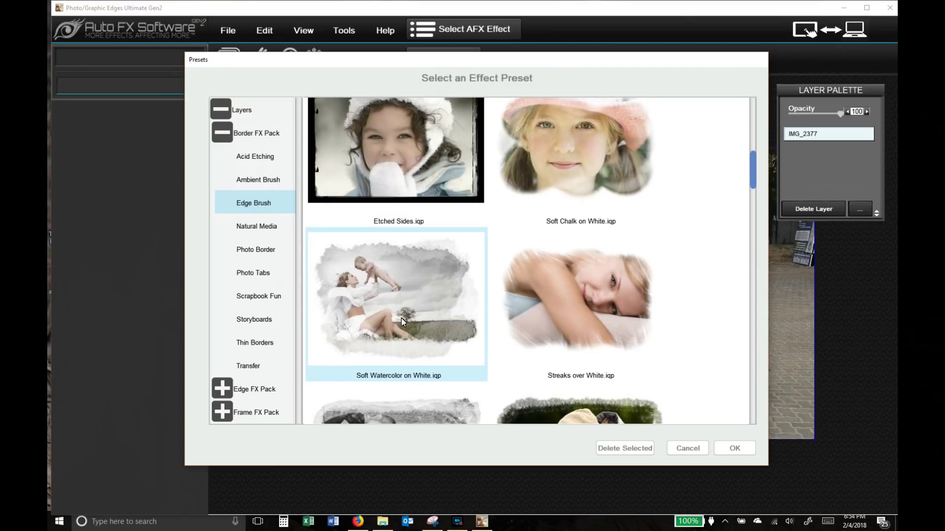
{"action": "left_click", "coordinate": [735, 449]}
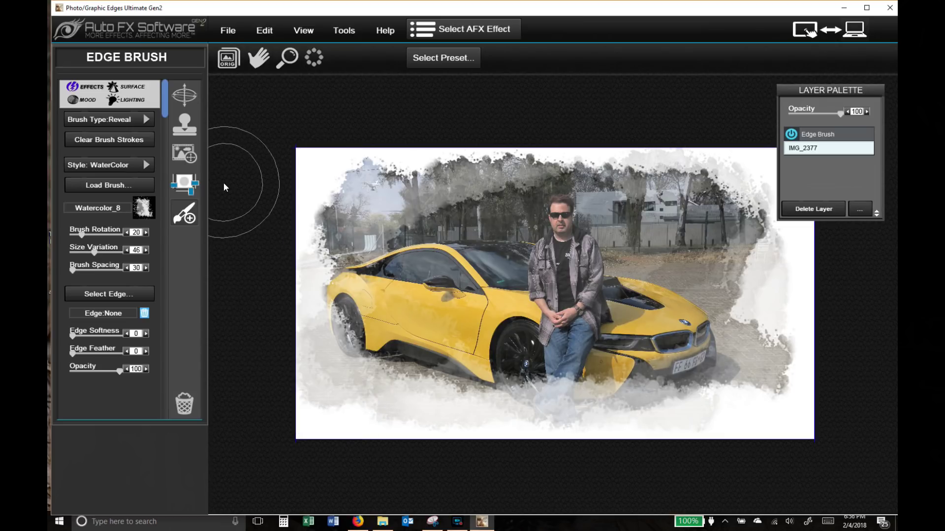
Step: Delete the Edge Brush layer in the Layer Palette, leaving only IMG_2377
{"action": "left_click", "coordinate": [822, 136]}
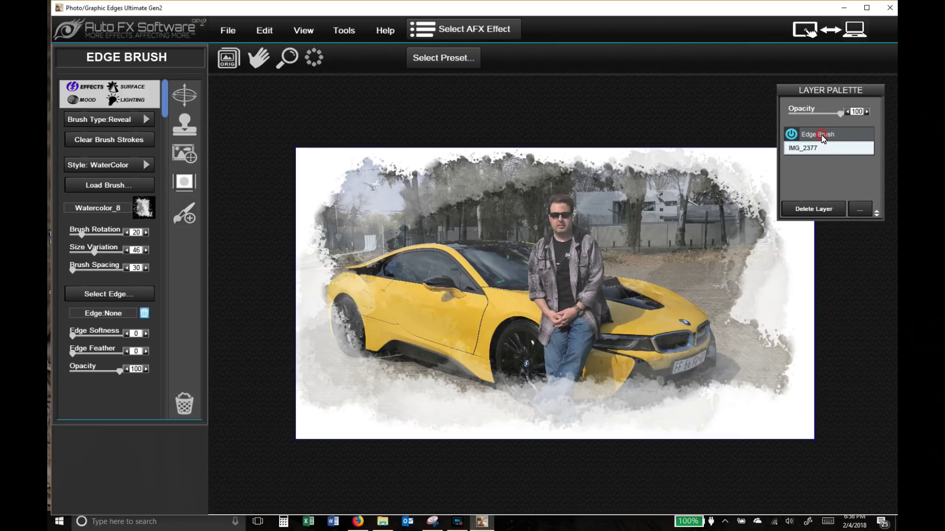
{"action": "left_click", "coordinate": [817, 211]}
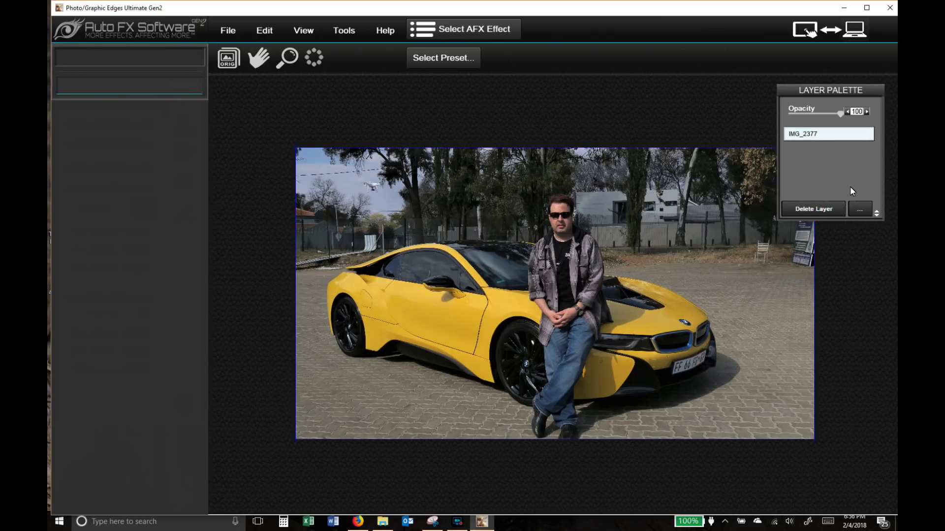
Step: Apply the Frame FX Pack Quad Frames preset 'Black and Yellow Quad' to the car photo
{"action": "left_click", "coordinate": [468, 61]}
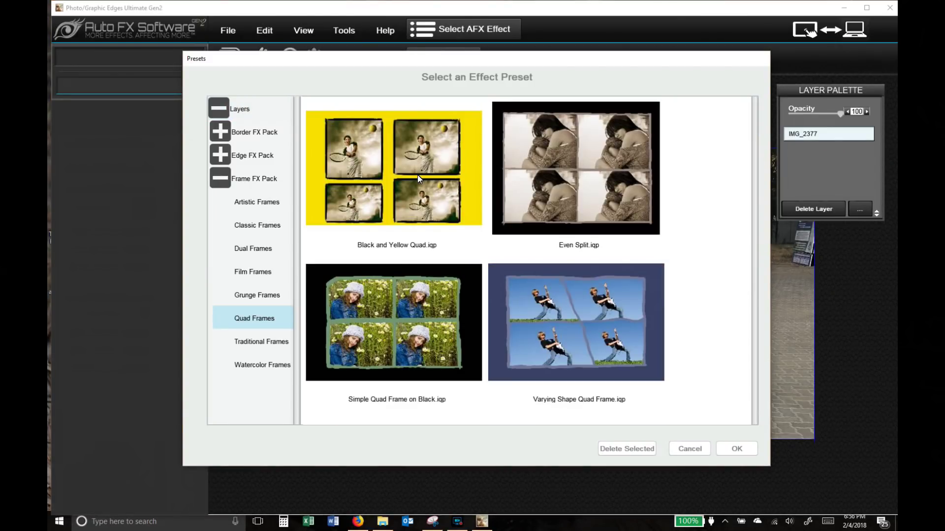
{"action": "left_click", "coordinate": [418, 176]}
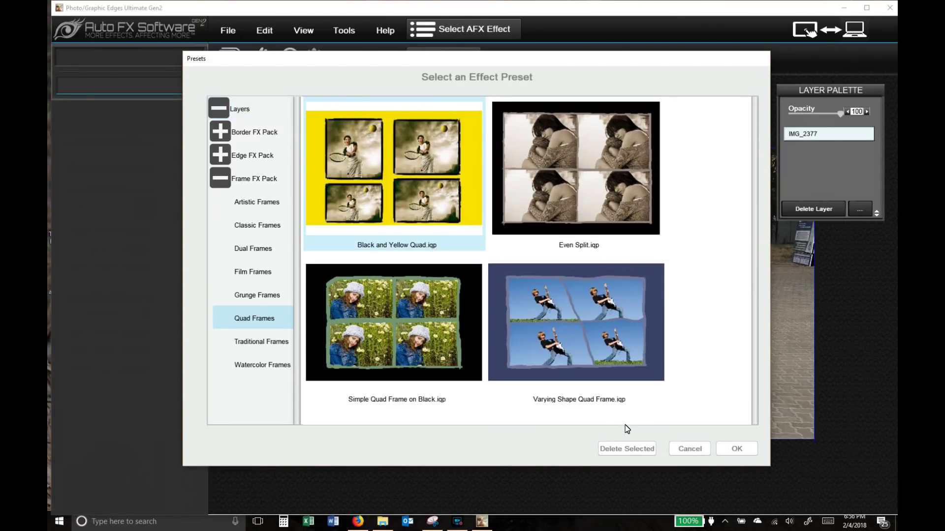
{"action": "left_click", "coordinate": [738, 449]}
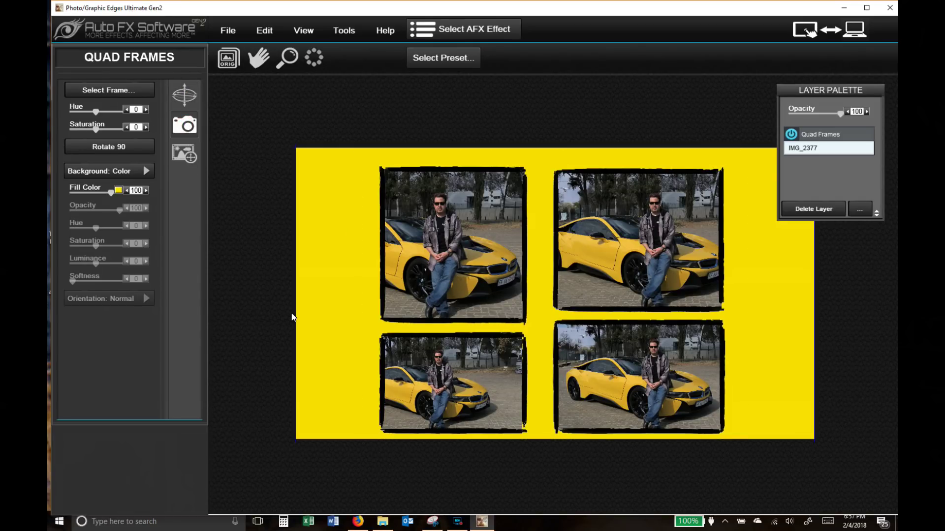
Step: Load a different car photo into the bottom-left quad frame
{"action": "right_click", "coordinate": [443, 249]}
{"action": "left_click", "coordinate": [315, 209]}
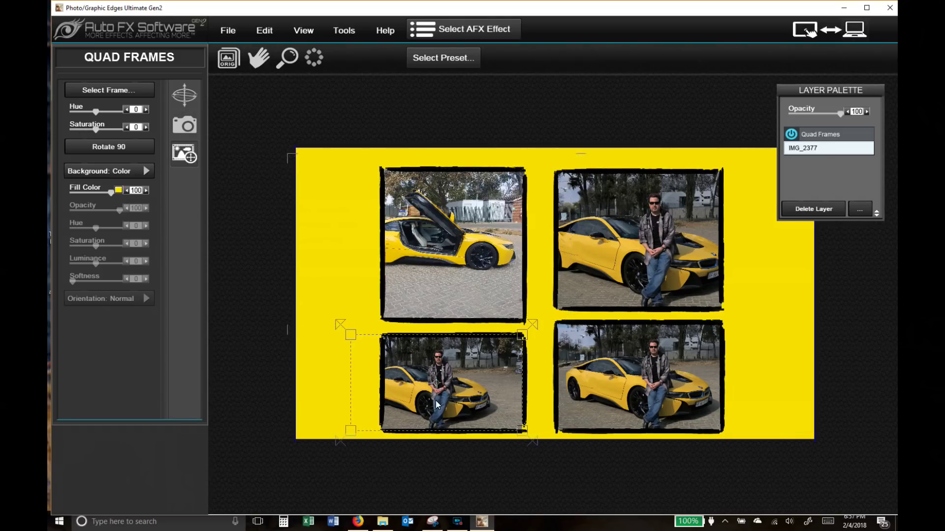
{"action": "double_click", "coordinate": [443, 393]}
{"action": "left_click", "coordinate": [388, 89]}
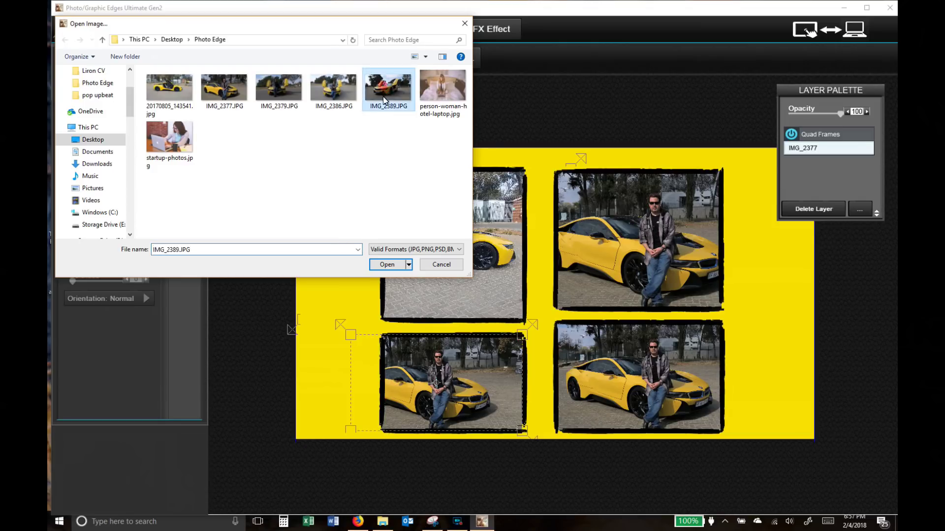
{"action": "left_click", "coordinate": [384, 265]}
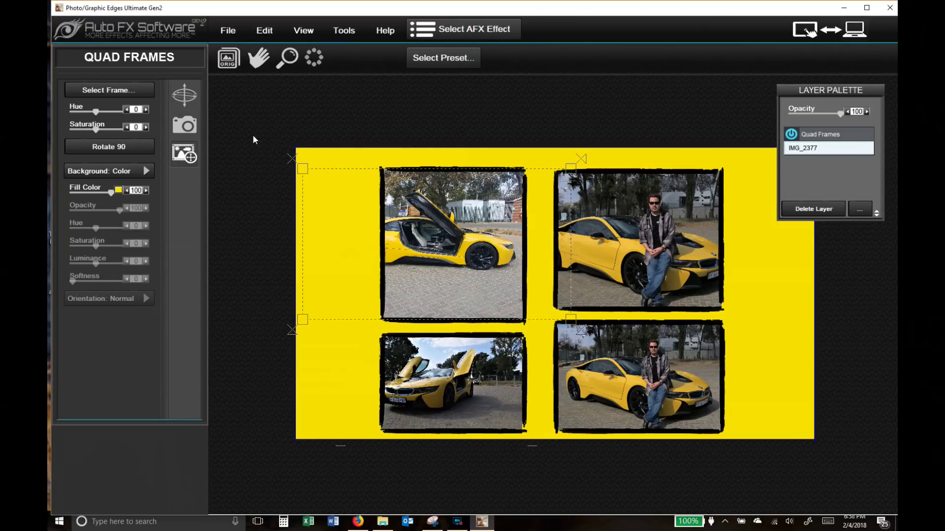
Step: Put IMG_2386 in the top-left frame and another car photo in the top-right frame
{"action": "right_click", "coordinate": [290, 202]}
{"action": "left_click", "coordinate": [317, 210]}
{"action": "double_click", "coordinate": [331, 104]}
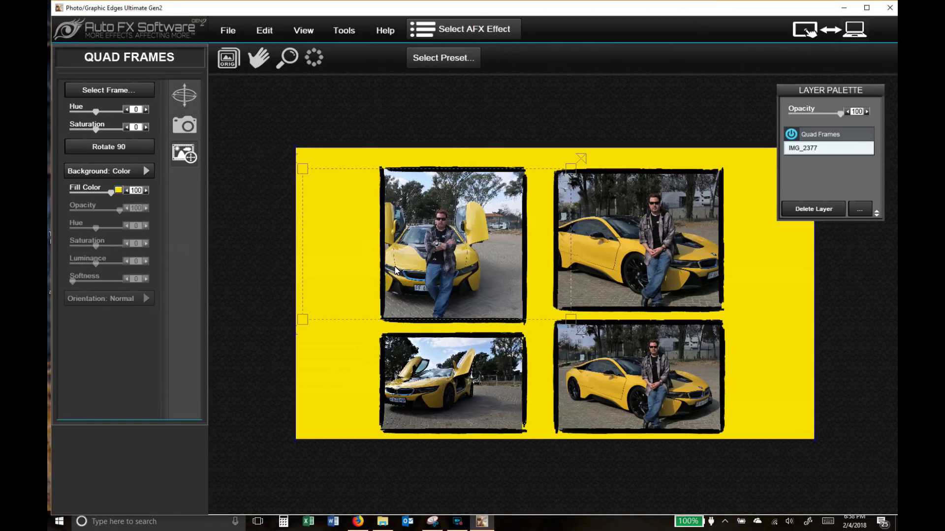
{"action": "right_click", "coordinate": [497, 193]}
{"action": "left_click", "coordinate": [512, 205]}
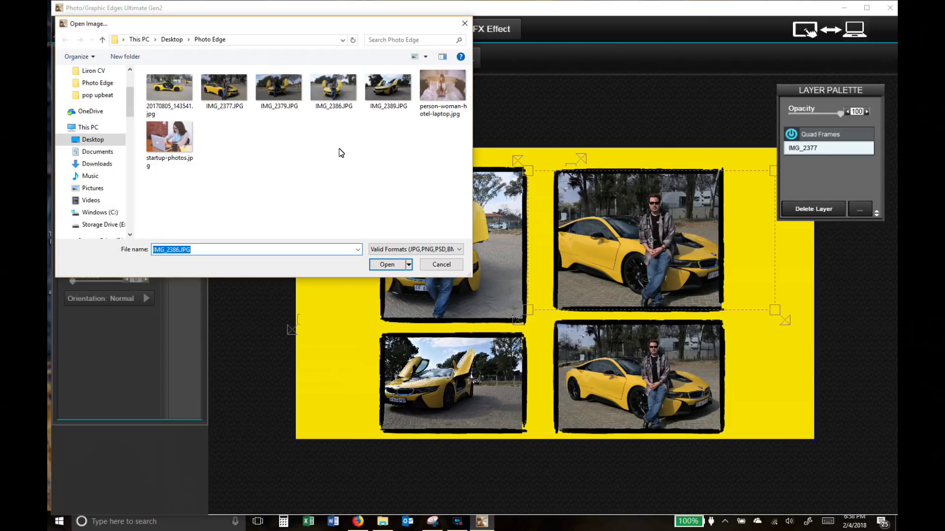
{"action": "left_click", "coordinate": [386, 89]}
{"action": "left_click", "coordinate": [388, 264]}
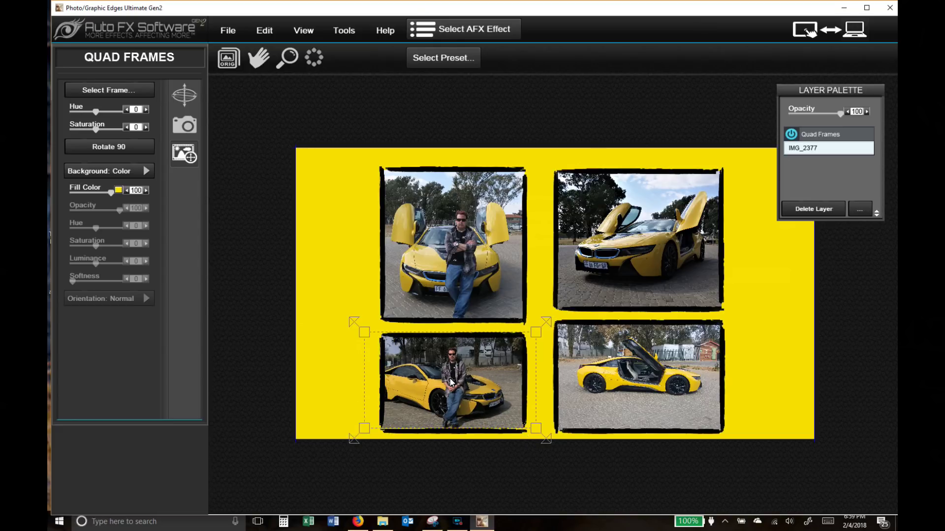
Step: Shift the bottom-left photo slightly right within its frame
{"action": "left_click_drag", "start_coordinate": [451, 383], "coordinate": [468, 386]}
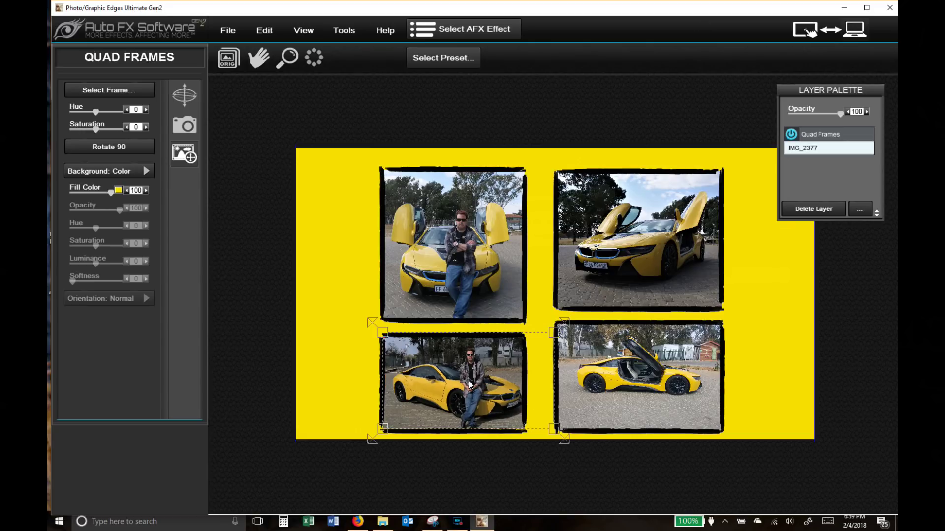
{"action": "left_click_drag", "start_coordinate": [470, 385], "coordinate": [468, 385]}
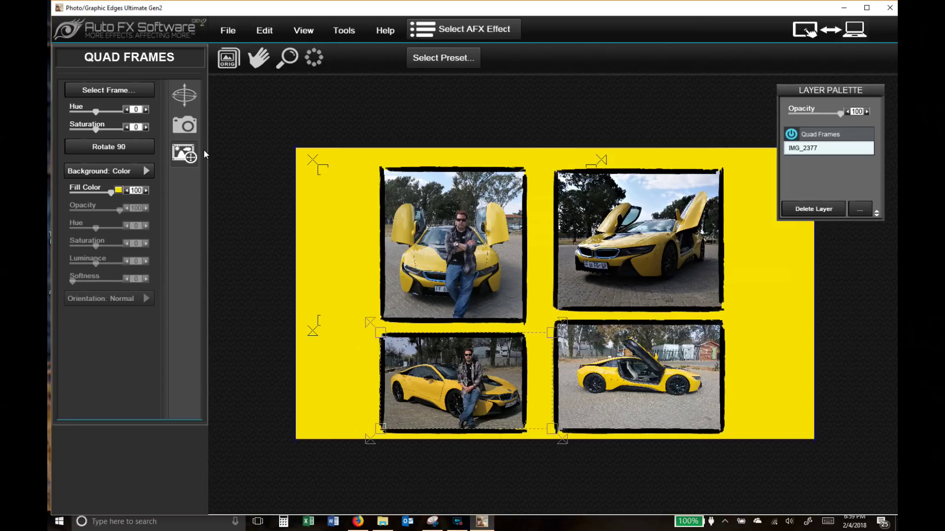
{"action": "left_click", "coordinate": [125, 171]}
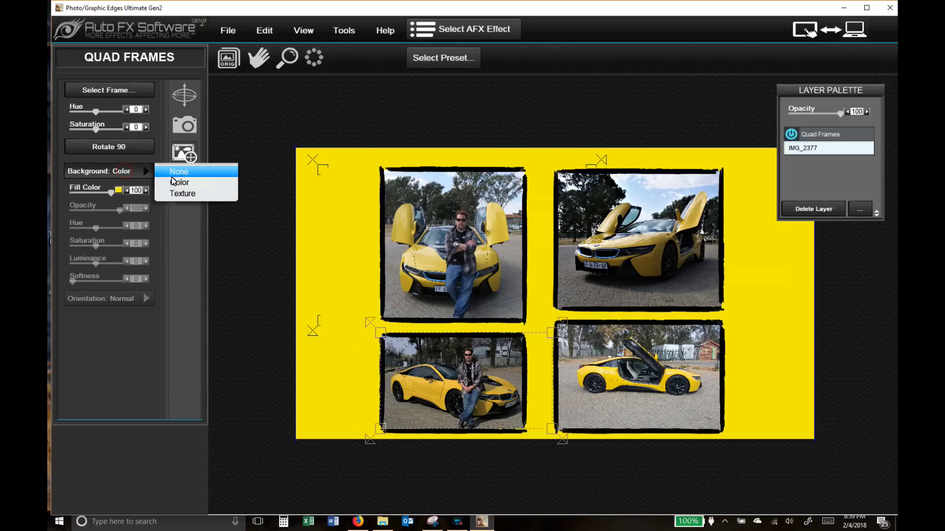
Step: Set the collage background to a dark blue Natural Patterns texture from the Catalog
{"action": "left_click", "coordinate": [184, 194]}
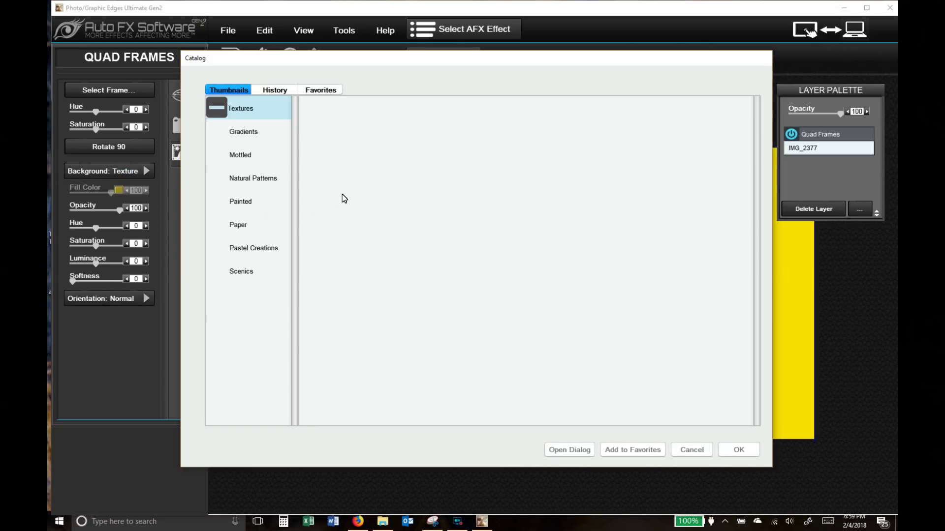
{"action": "left_click", "coordinate": [253, 132]}
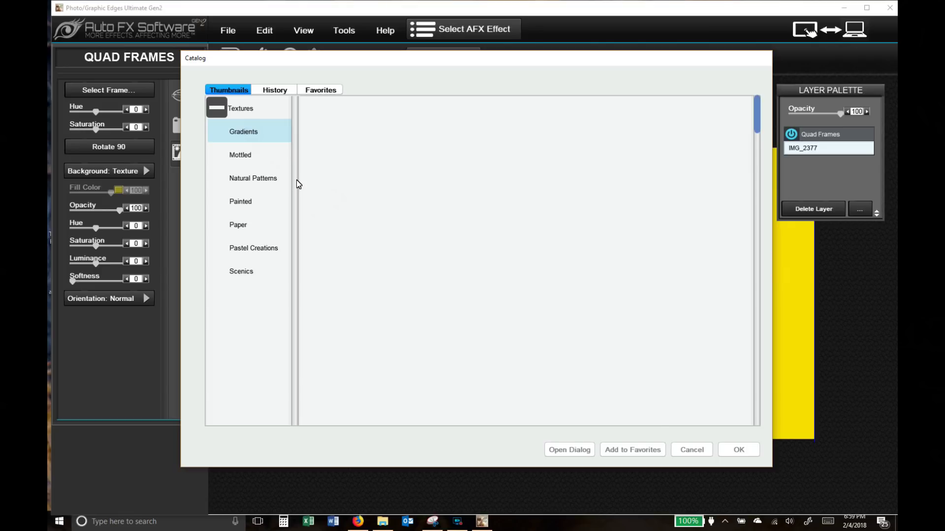
{"action": "scroll", "coordinate": [420, 251], "scroll_direction": "down", "scroll_amount": 3}
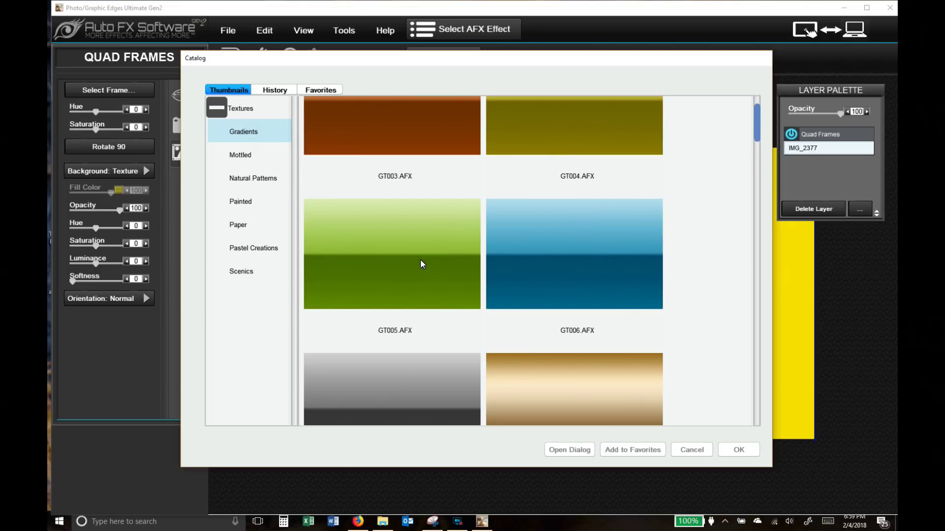
{"action": "left_click", "coordinate": [257, 153]}
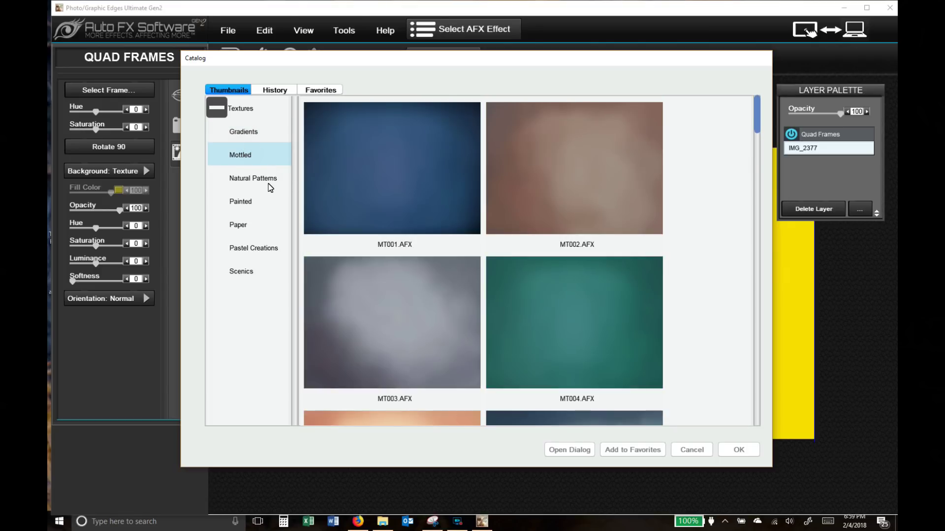
{"action": "left_click", "coordinate": [269, 183]}
{"action": "scroll", "coordinate": [514, 319], "scroll_direction": "down", "scroll_amount": 10}
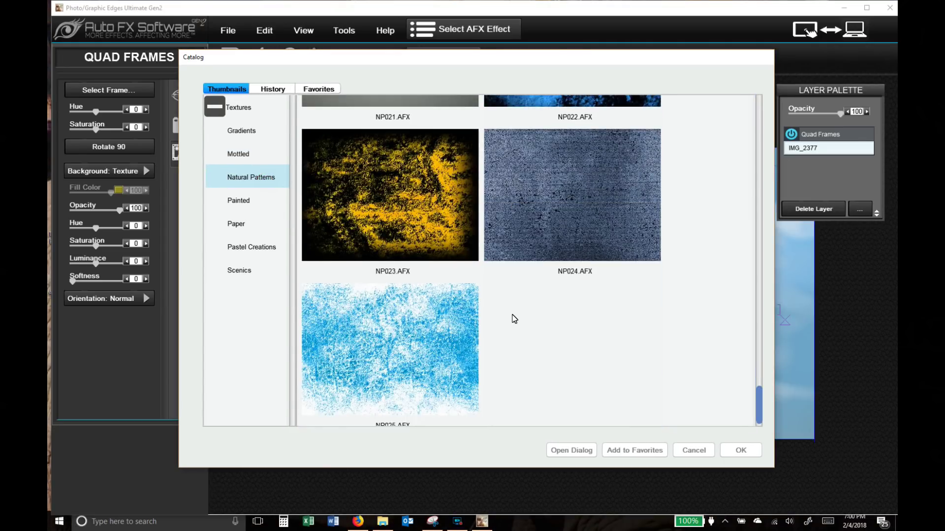
{"action": "scroll", "coordinate": [521, 316], "scroll_direction": "up", "scroll_amount": 10}
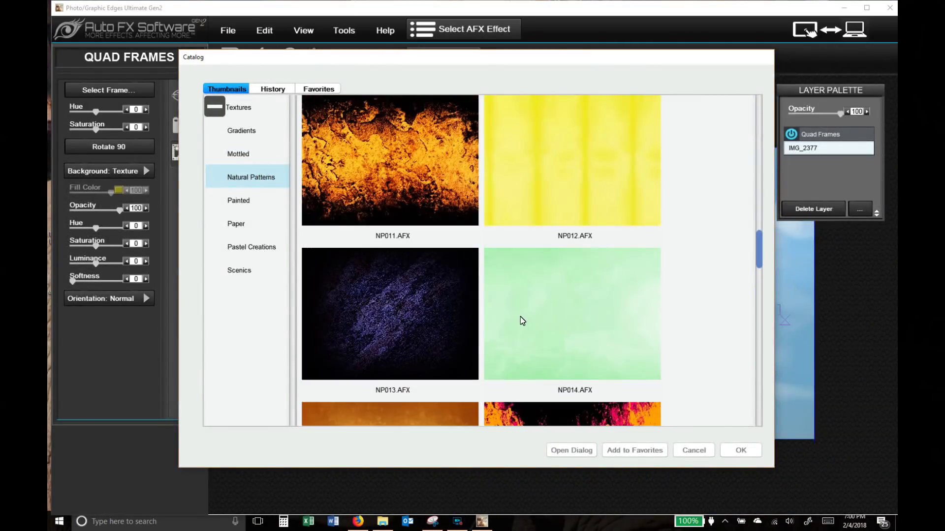
{"action": "left_click", "coordinate": [739, 448]}
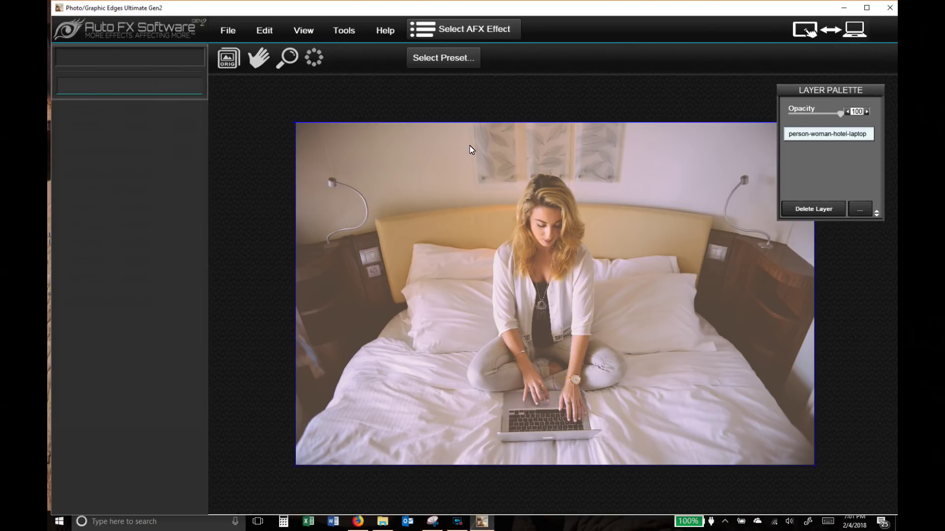
Step: Apply the Edge FX Pack Grunge Edges preset 'Artistic Swirls.iqp' to the hotel photo
{"action": "left_click", "coordinate": [444, 64]}
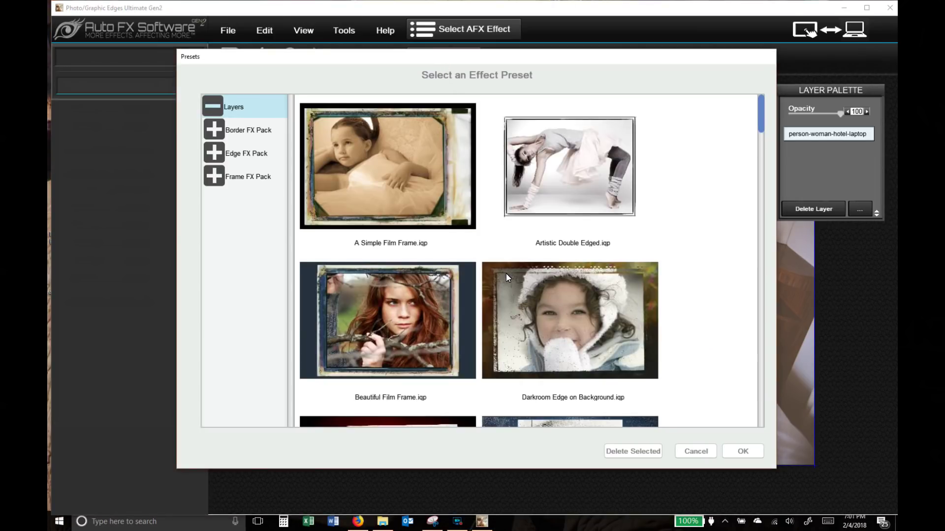
{"action": "left_click", "coordinate": [264, 139]}
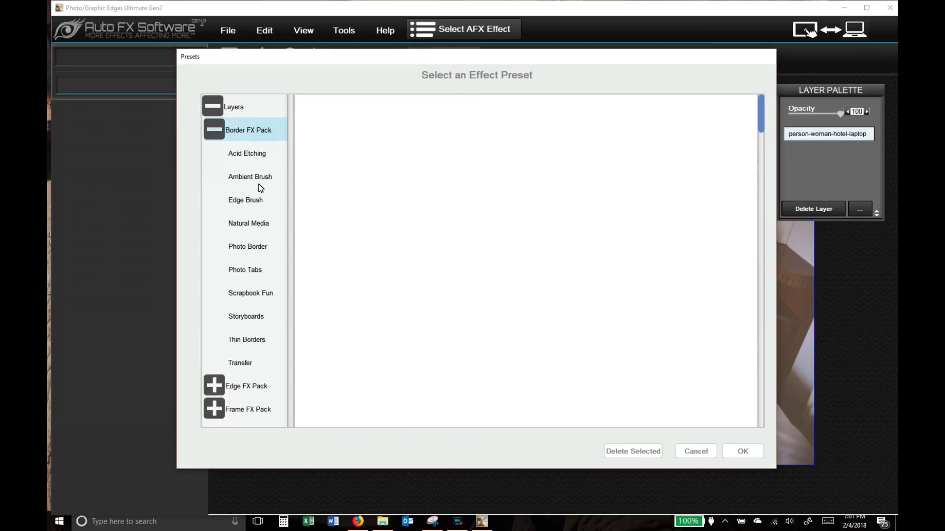
{"action": "left_click", "coordinate": [214, 124]}
{"action": "left_click", "coordinate": [211, 108]}
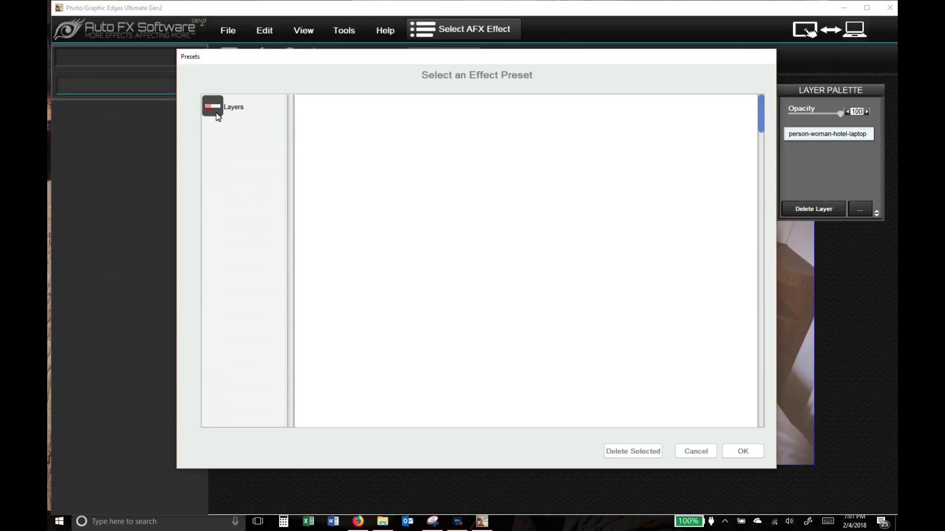
{"action": "left_click", "coordinate": [216, 109]}
{"action": "left_click", "coordinate": [249, 156]}
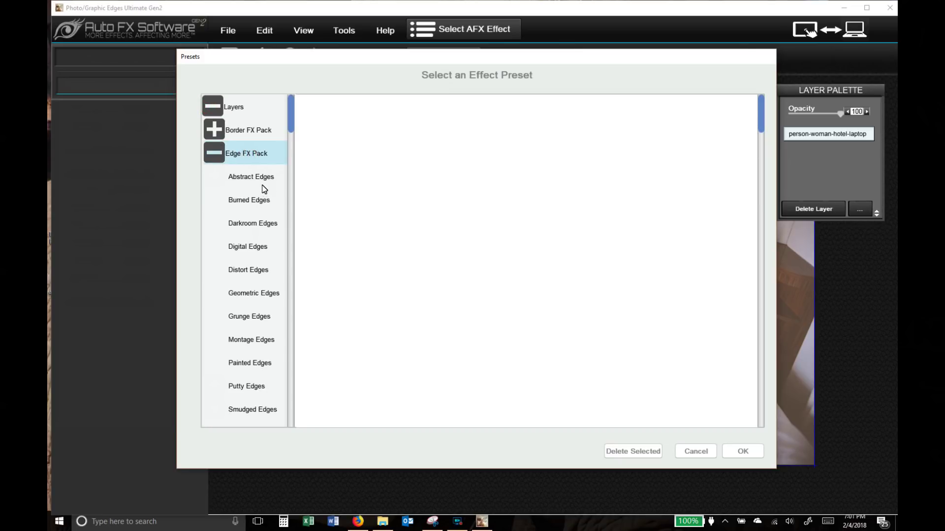
{"action": "left_click", "coordinate": [260, 178]}
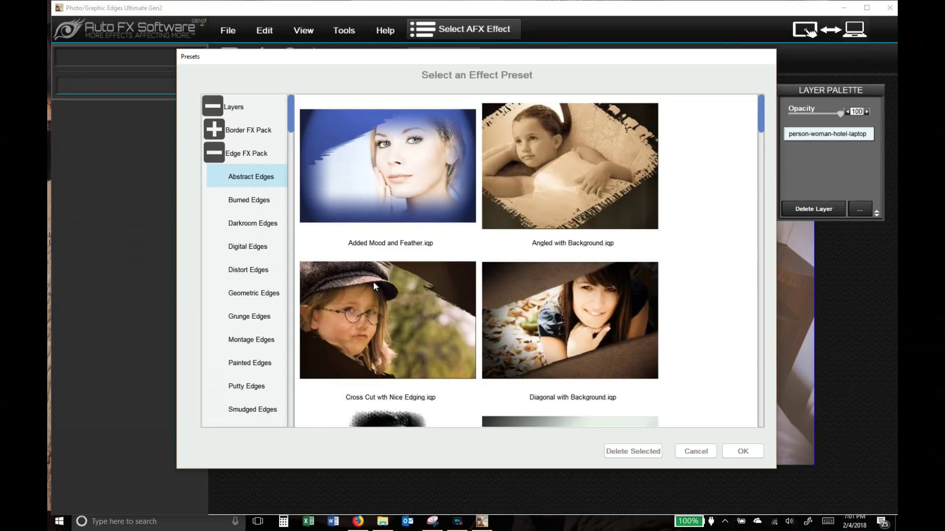
{"action": "scroll", "coordinate": [384, 285], "scroll_direction": "down", "scroll_amount": 5}
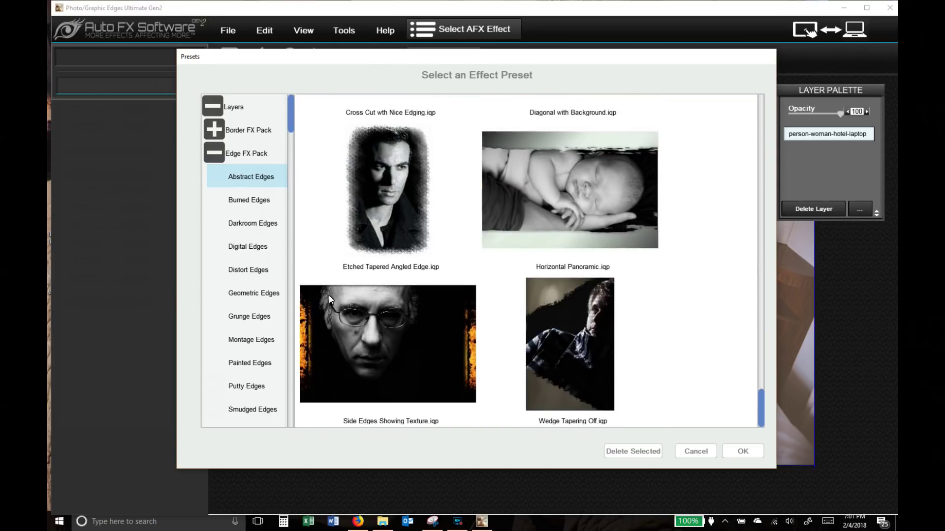
{"action": "left_click", "coordinate": [257, 206]}
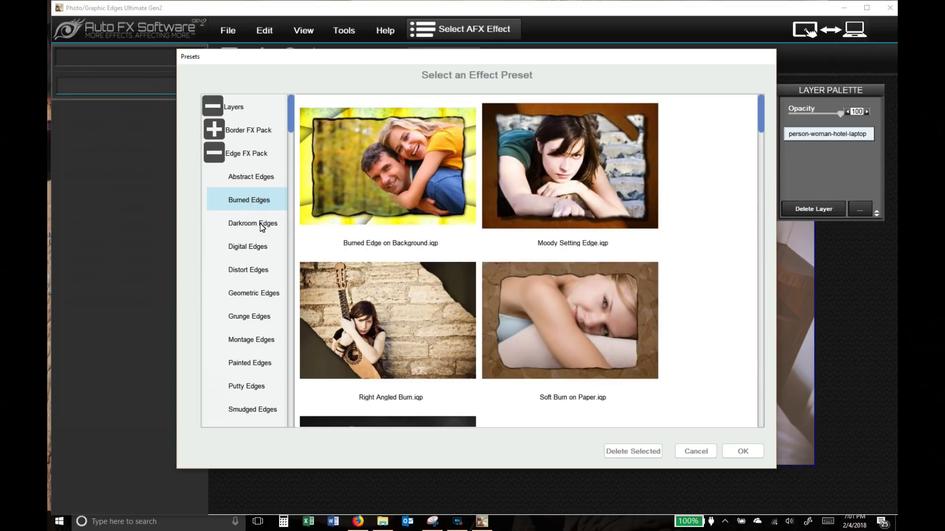
{"action": "left_click", "coordinate": [251, 306]}
{"action": "double_click", "coordinate": [411, 173]}
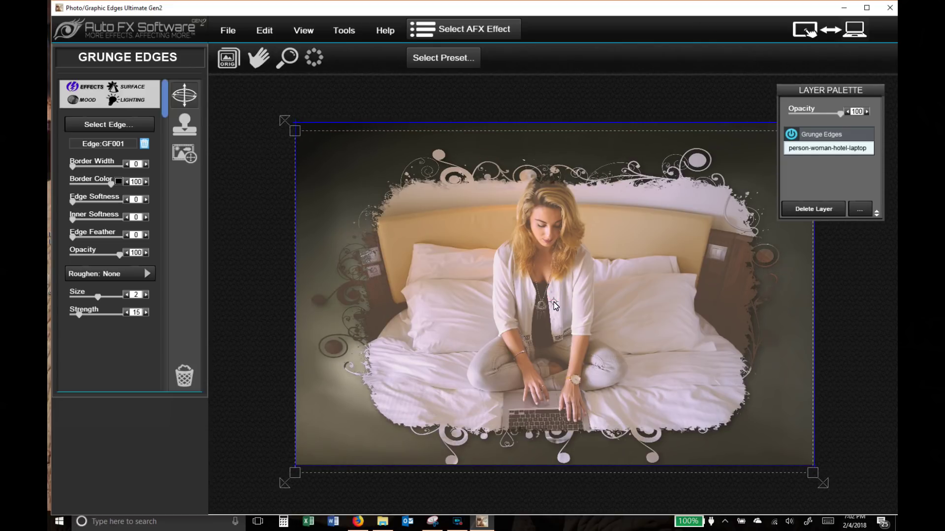
Step: Nudge the Grunge Edges swirl frame slightly upward on the hotel photo
{"action": "left_click_drag", "start_coordinate": [553, 302], "coordinate": [554, 290]}
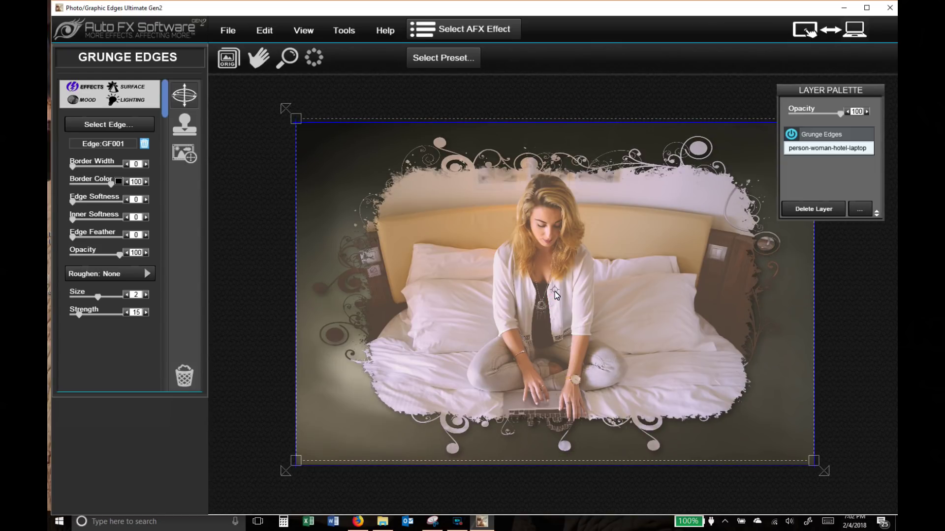
{"action": "left_click", "coordinate": [460, 63]}
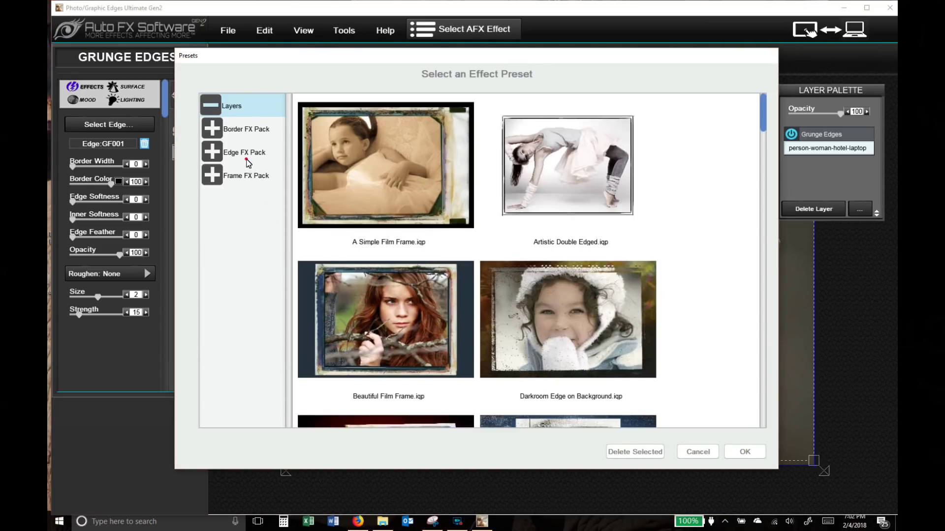
Step: Apply the Edge FX Pack Putty Edges preset 'Beautiful Gray Setting.iqp' to the hotel photo
{"action": "left_click", "coordinate": [246, 158]}
{"action": "left_click", "coordinate": [256, 318]}
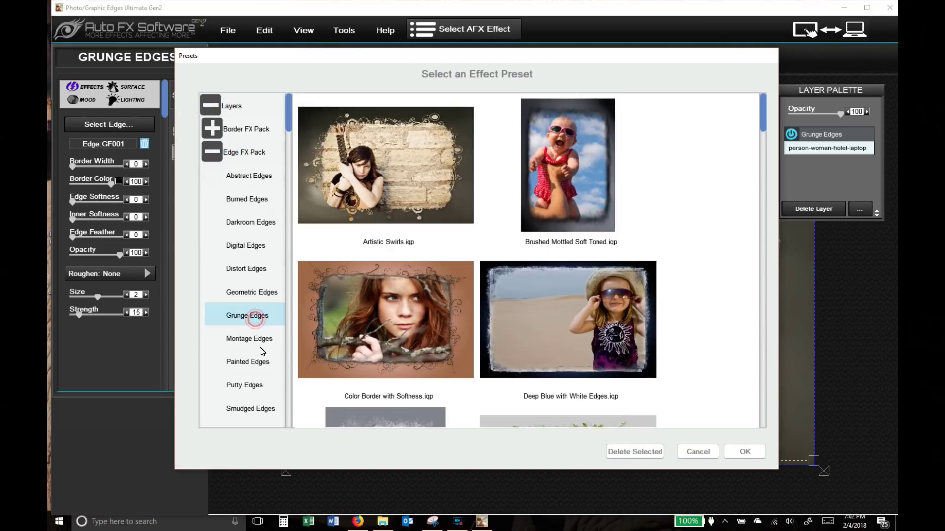
{"action": "left_click", "coordinate": [265, 379]}
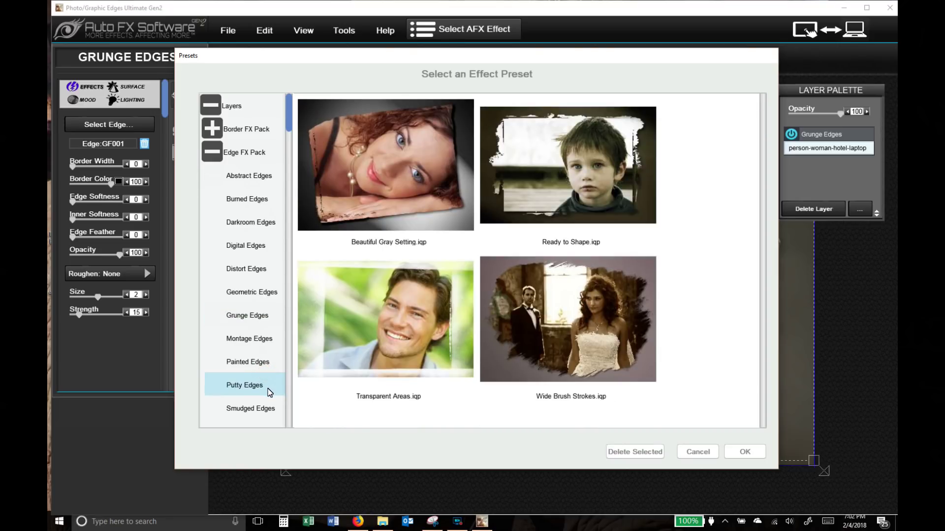
{"action": "left_click", "coordinate": [607, 309]}
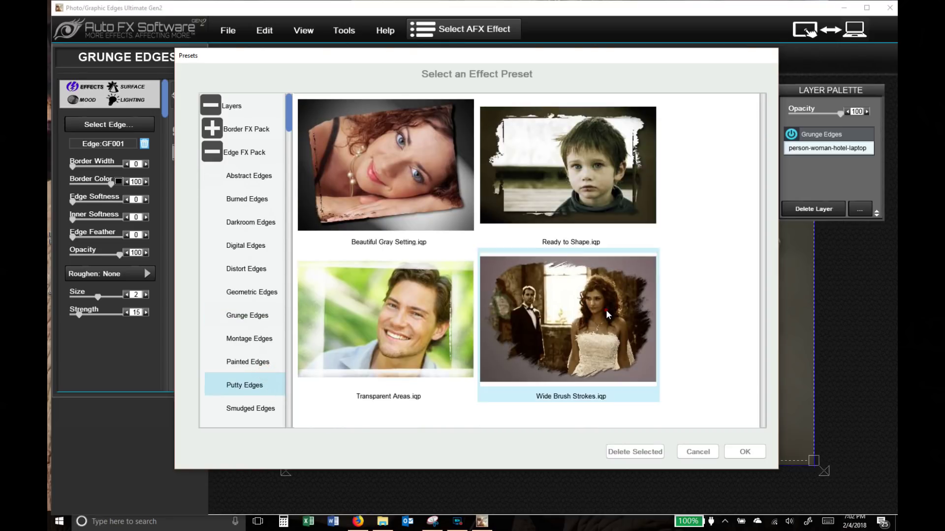
{"action": "left_click", "coordinate": [389, 204]}
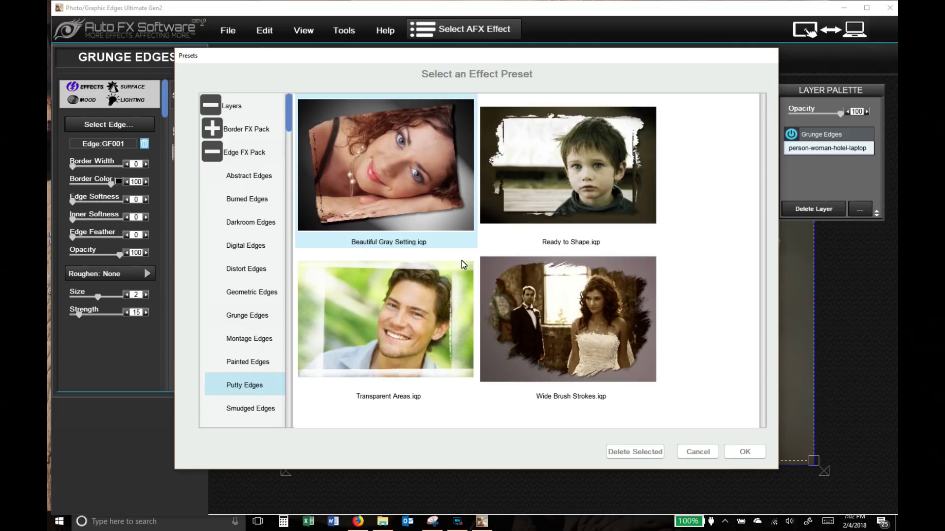
{"action": "left_click", "coordinate": [745, 452]}
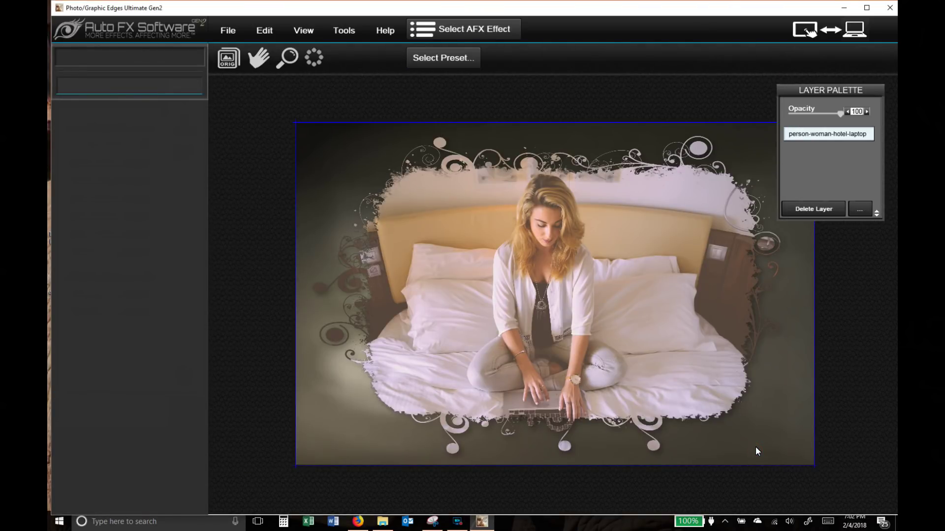